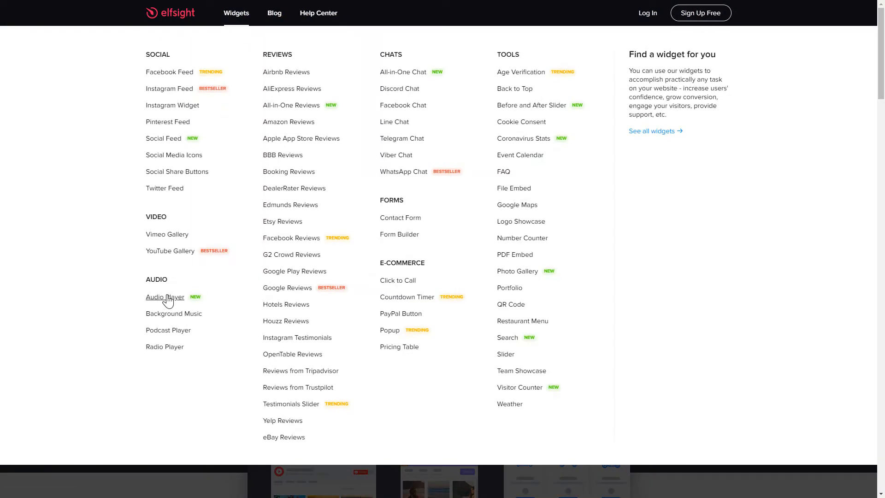
Start a new Audio Player widget, previewing Meditation & Ambience and New Album before returning to Music Playlist.
{"action": "left_click", "coordinate": [166, 297]}
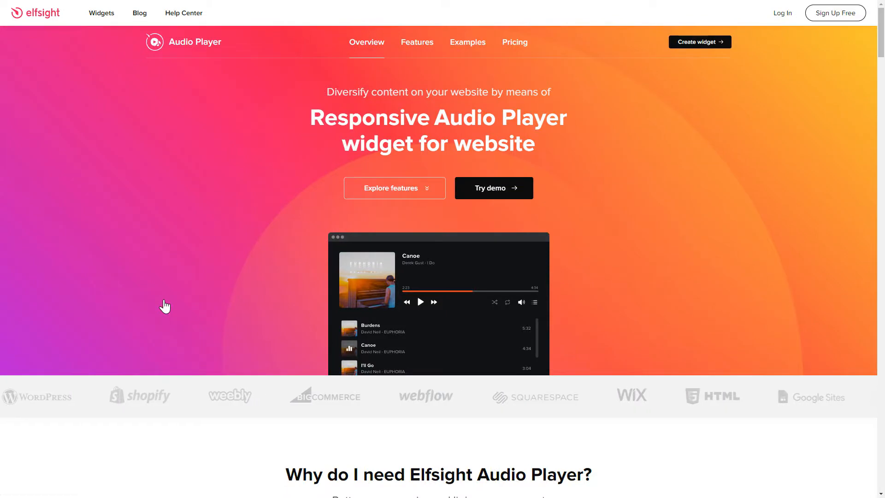
{"action": "left_click", "coordinate": [698, 43]}
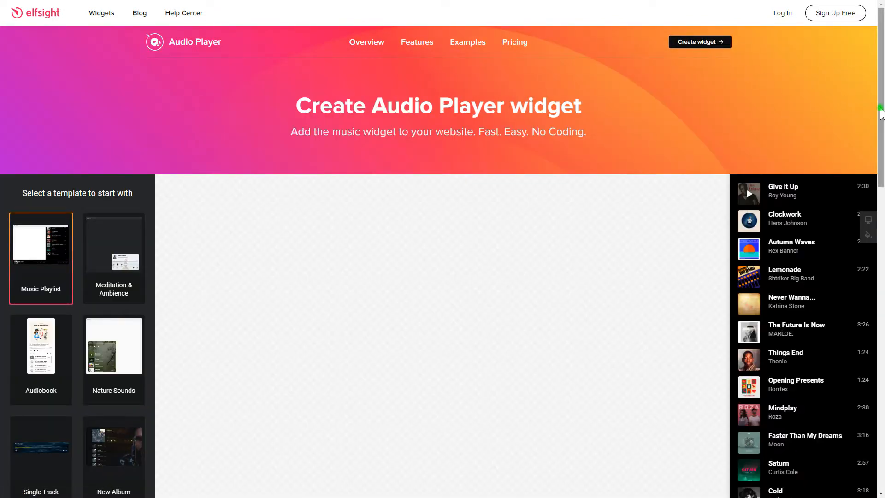
{"action": "left_click_drag", "start_coordinate": [881, 110], "coordinate": [880, 148]}
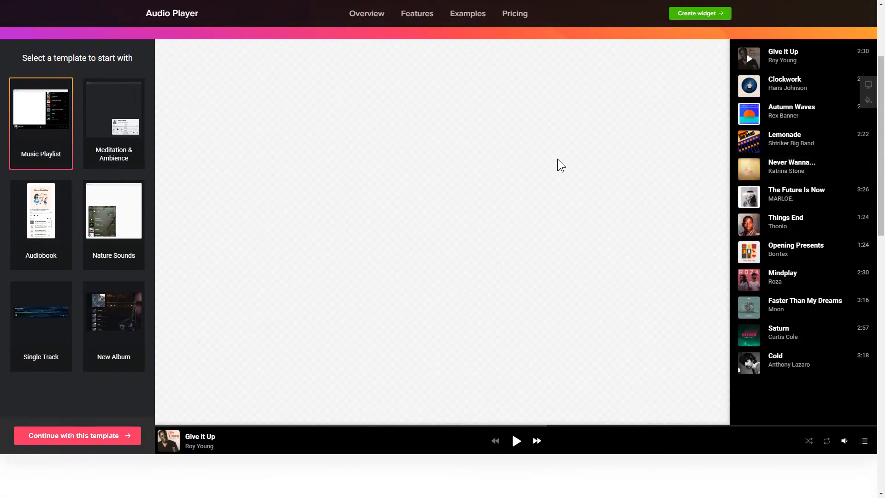
{"action": "left_click", "coordinate": [113, 159]}
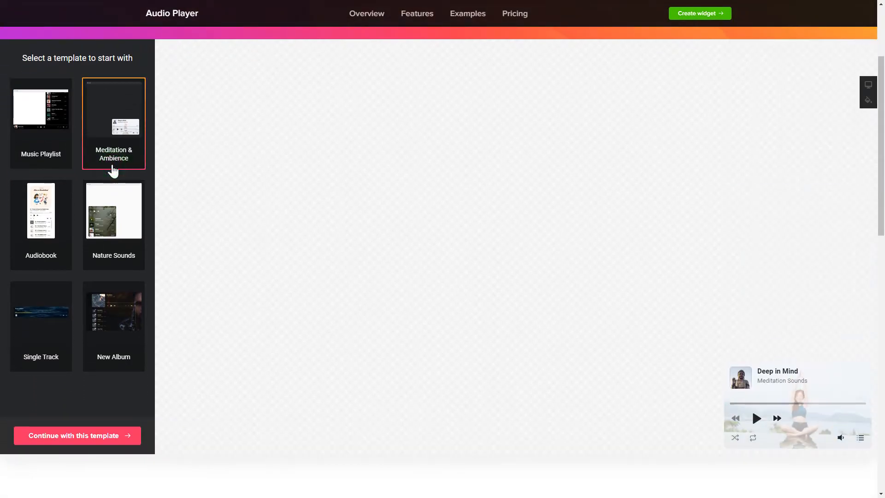
{"action": "left_click", "coordinate": [113, 342]}
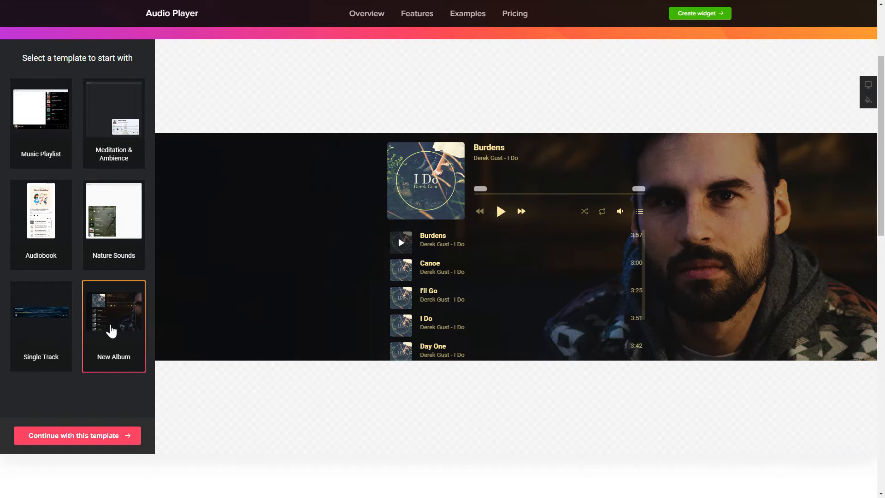
{"action": "left_click", "coordinate": [40, 148]}
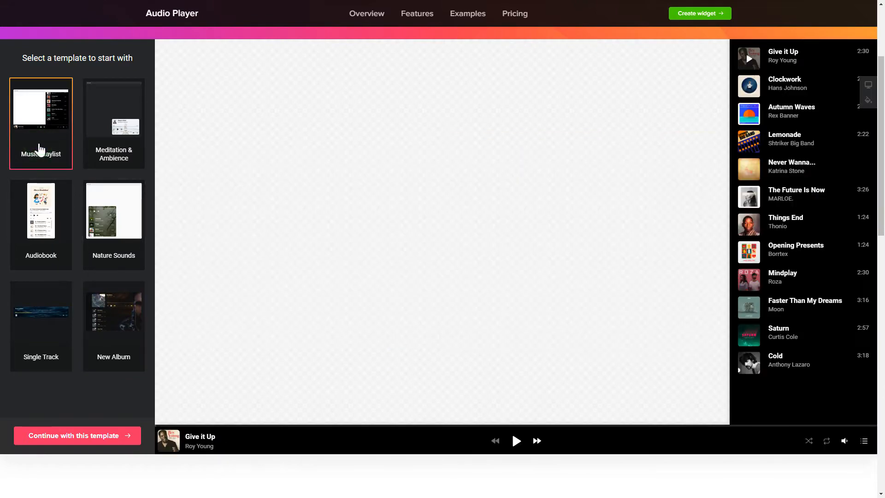
Continue with the Music Playlist template and add a new blank track, cancelling the file upload.
{"action": "left_click", "coordinate": [76, 435]}
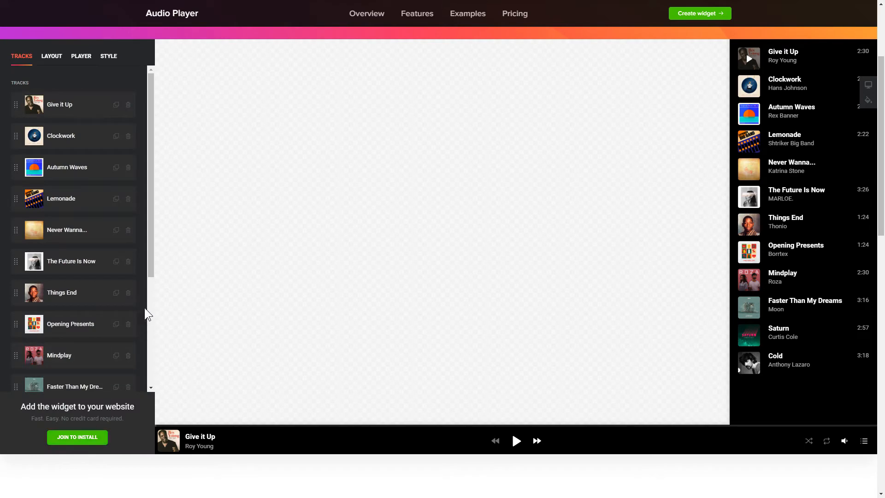
{"action": "left_click_drag", "start_coordinate": [150, 272], "coordinate": [153, 393]}
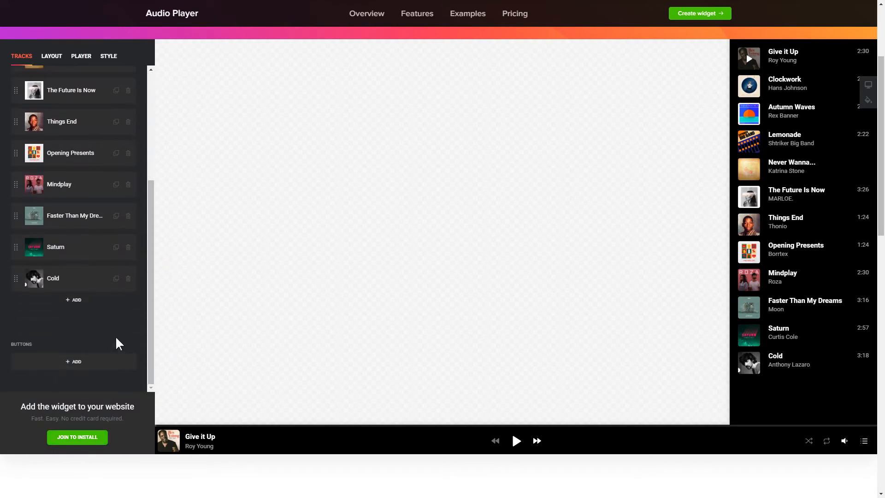
{"action": "left_click", "coordinate": [75, 300]}
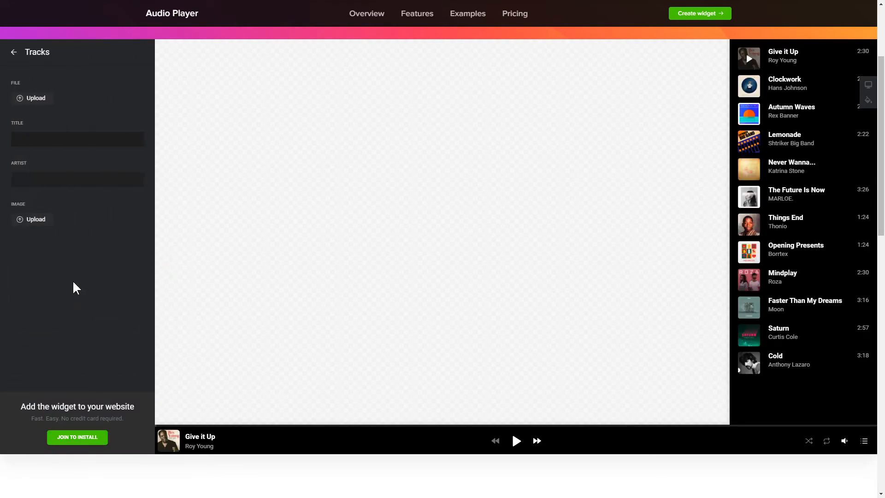
{"action": "left_click", "coordinate": [38, 99]}
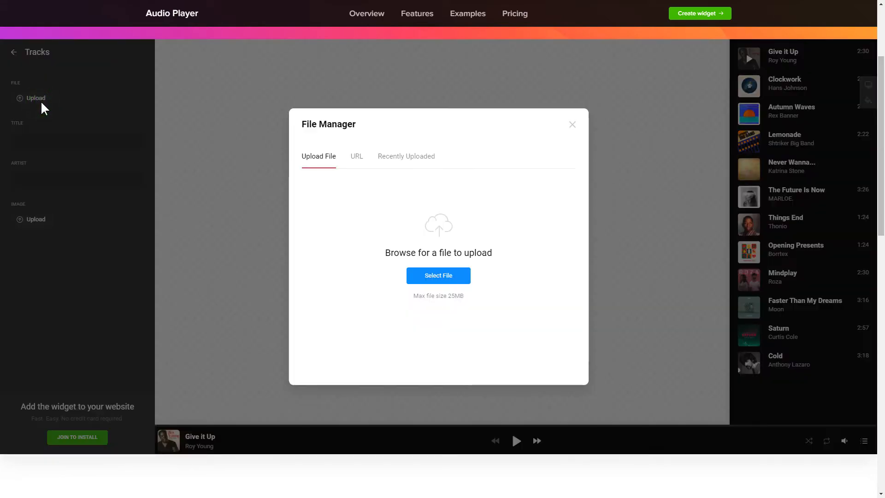
{"action": "left_click", "coordinate": [572, 126]}
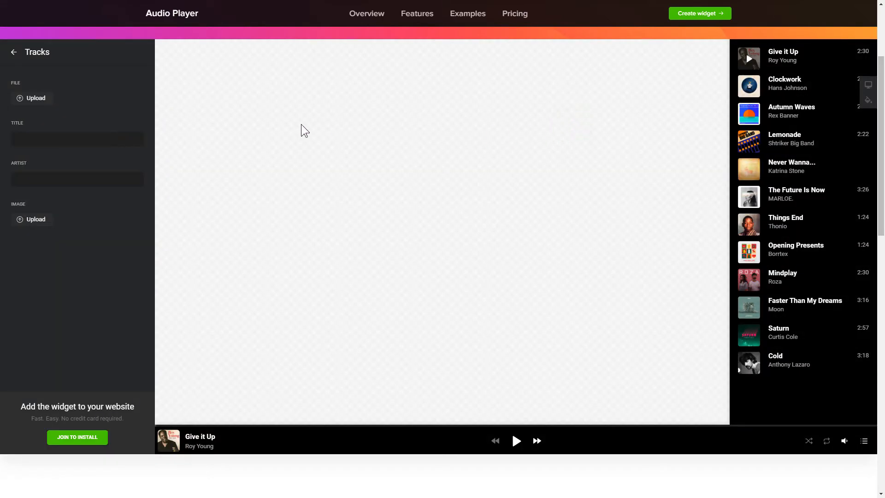
Review the layout, player and style settings, keeping the Floating layout, and return to Tracks.
{"action": "left_click", "coordinate": [14, 52]}
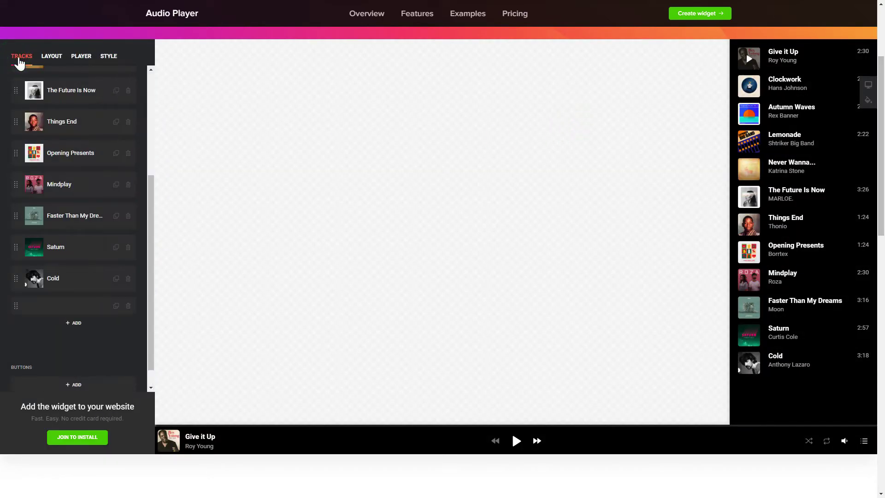
{"action": "left_click", "coordinate": [51, 56]}
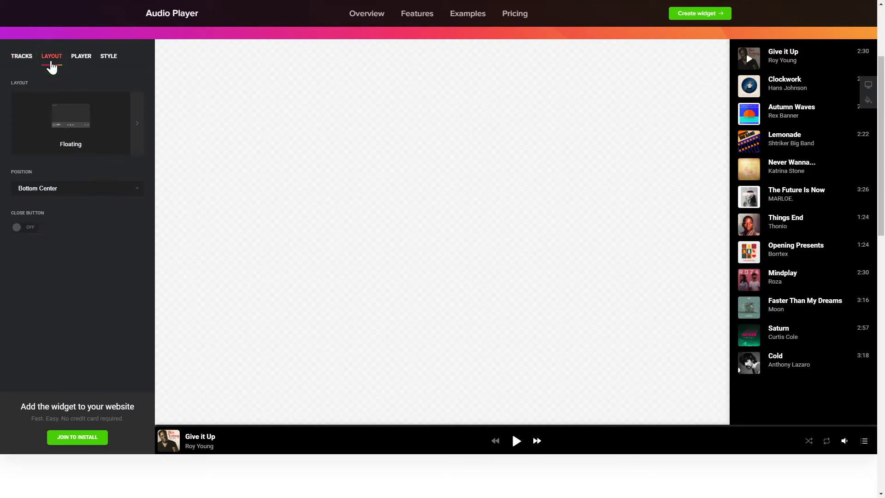
{"action": "left_click", "coordinate": [104, 122]}
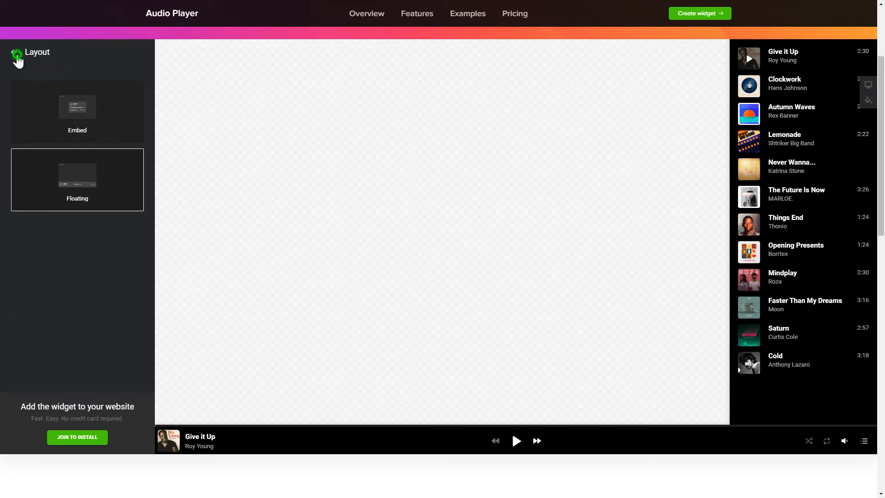
{"action": "left_click", "coordinate": [16, 53]}
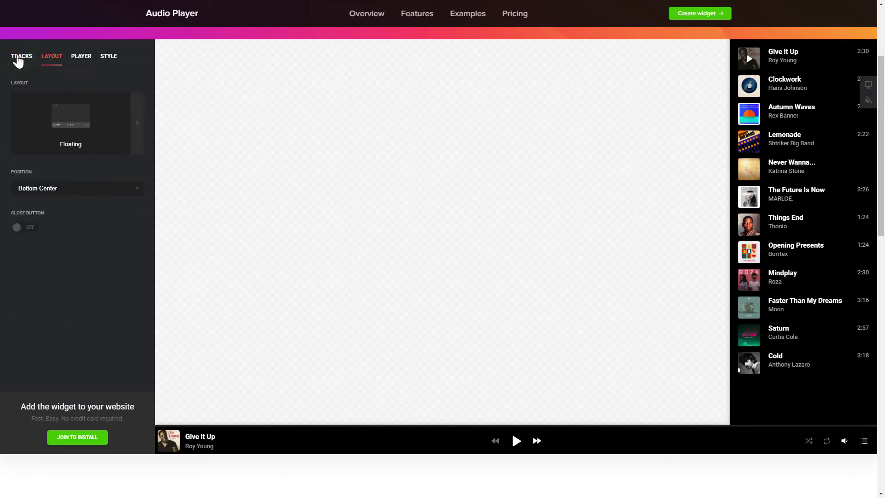
{"action": "left_click", "coordinate": [81, 56]}
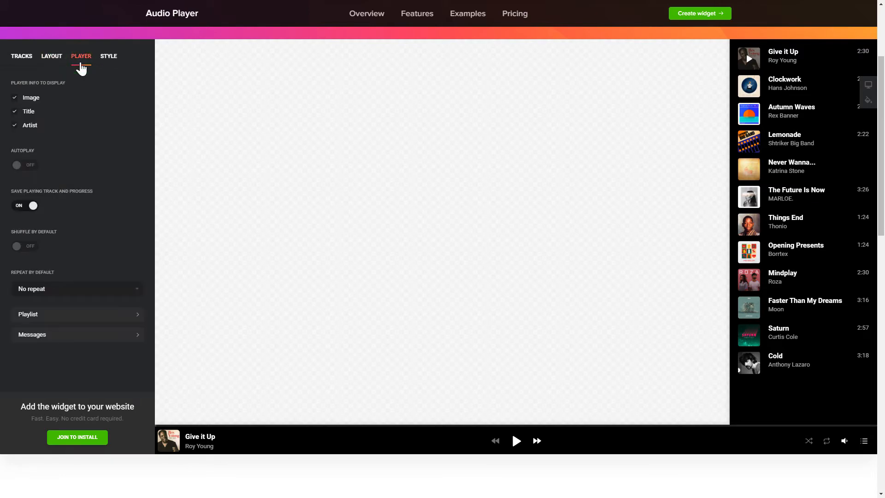
{"action": "left_click", "coordinate": [109, 67]}
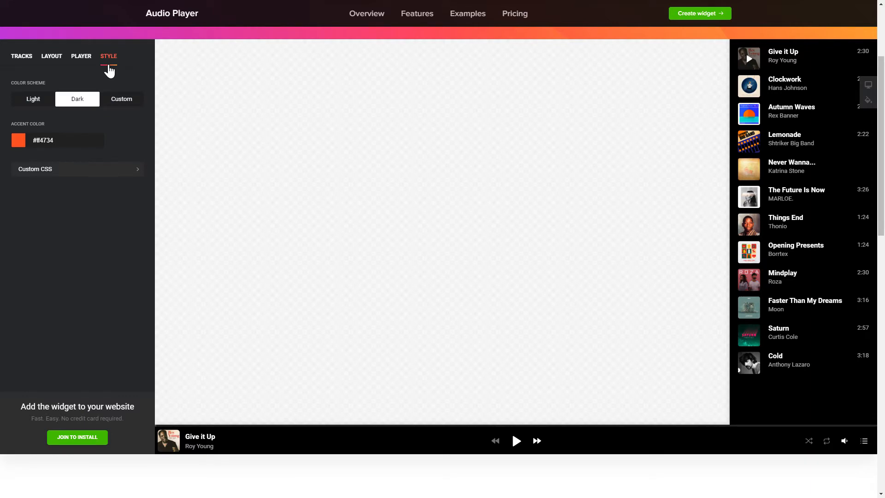
{"action": "left_click", "coordinate": [21, 67]}
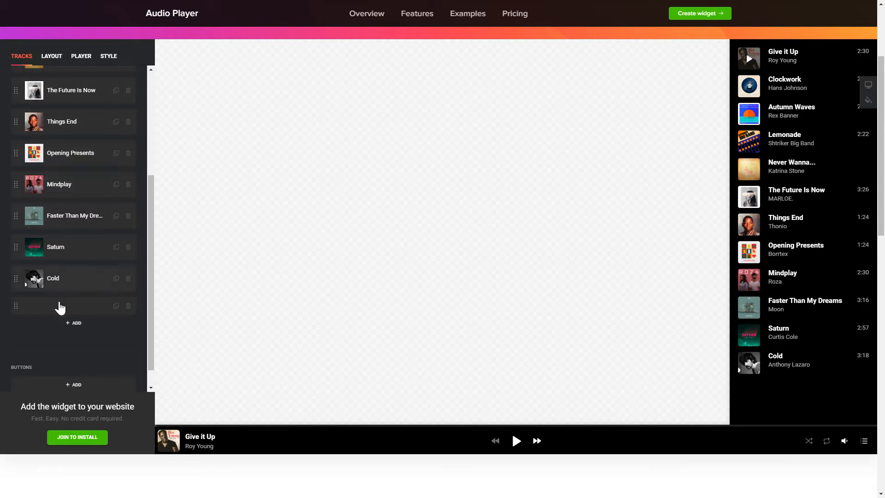
Choose Join to Install and sign up for an Elfsight account with an email and password.
{"action": "left_click", "coordinate": [77, 438]}
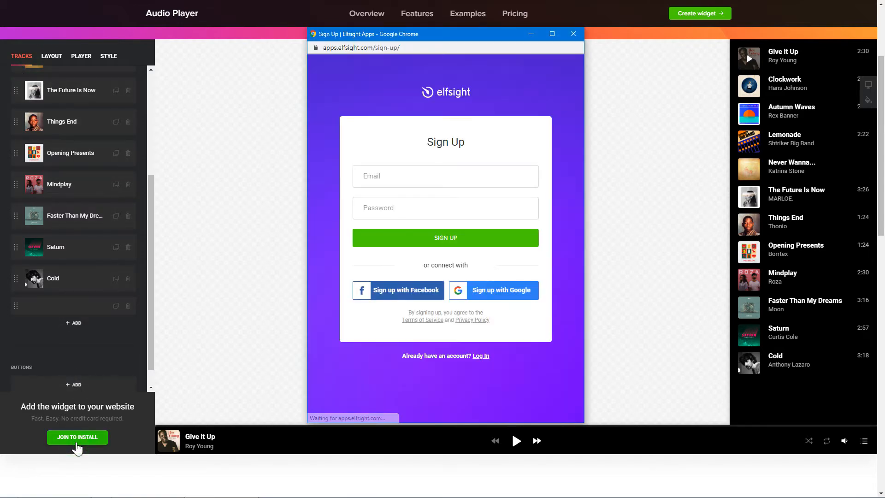
{"action": "left_click", "coordinate": [508, 177]}
{"action": "type", "text": "example@elfs"}
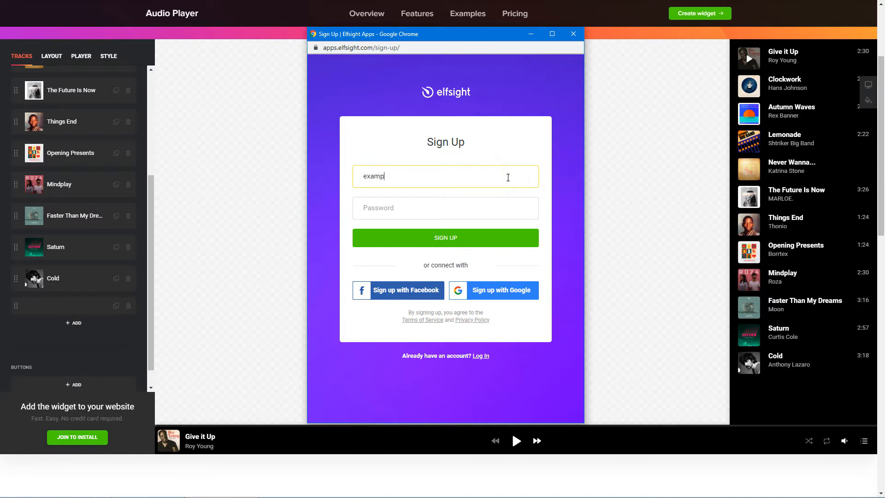
{"action": "type", "text": "ight.com"}
{"action": "left_click", "coordinate": [509, 208]}
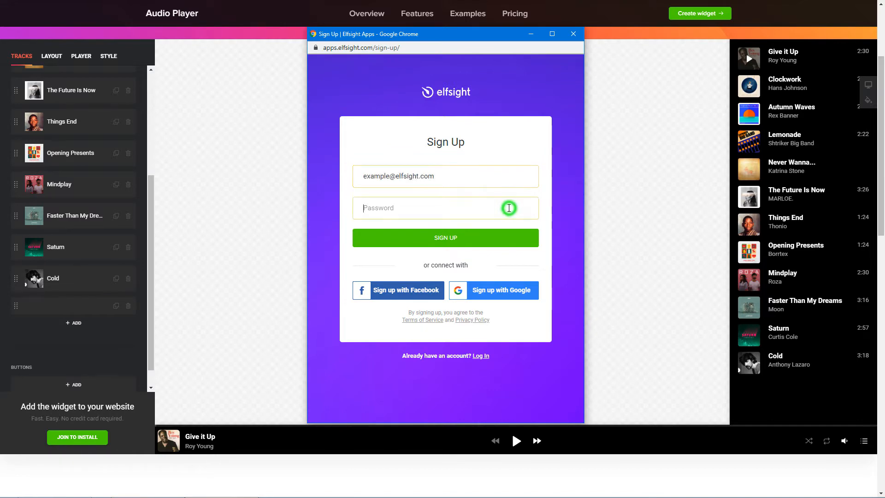
{"action": "type", "text": "•"}
{"action": "left_click", "coordinate": [450, 238]}
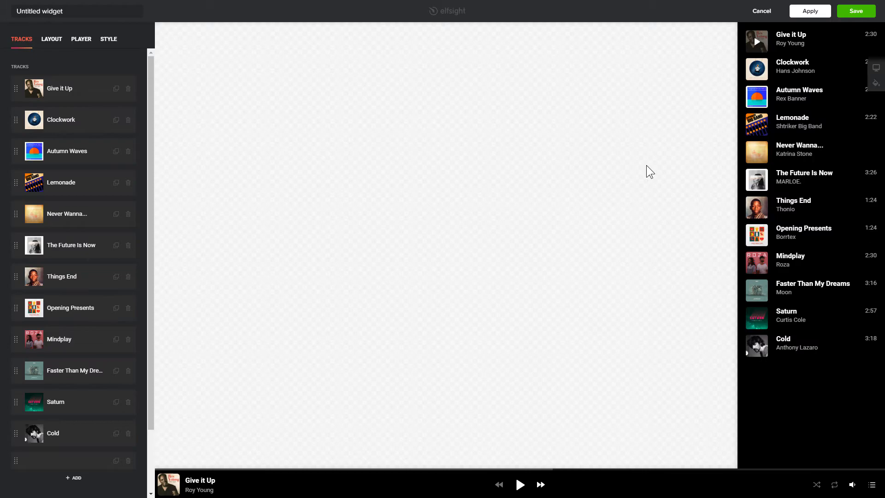
Save the widget, select the free Lite plan and copy the installation code.
{"action": "left_click", "coordinate": [856, 12]}
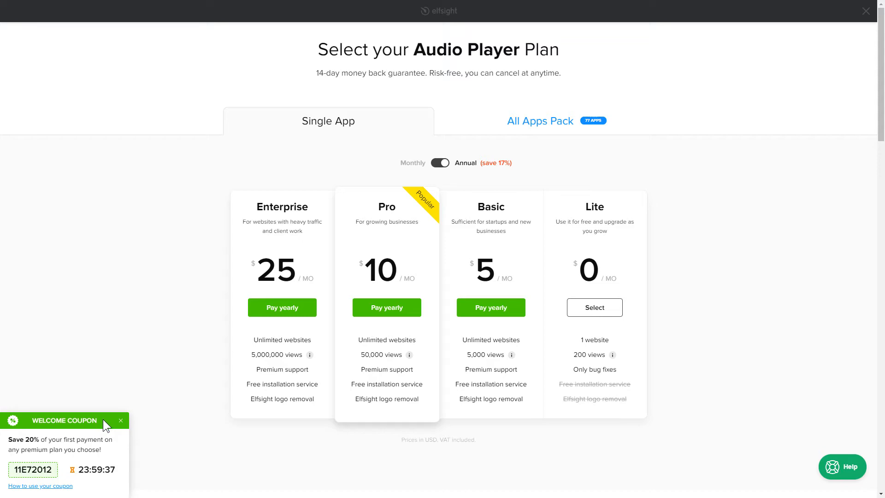
{"action": "left_click", "coordinate": [595, 311]}
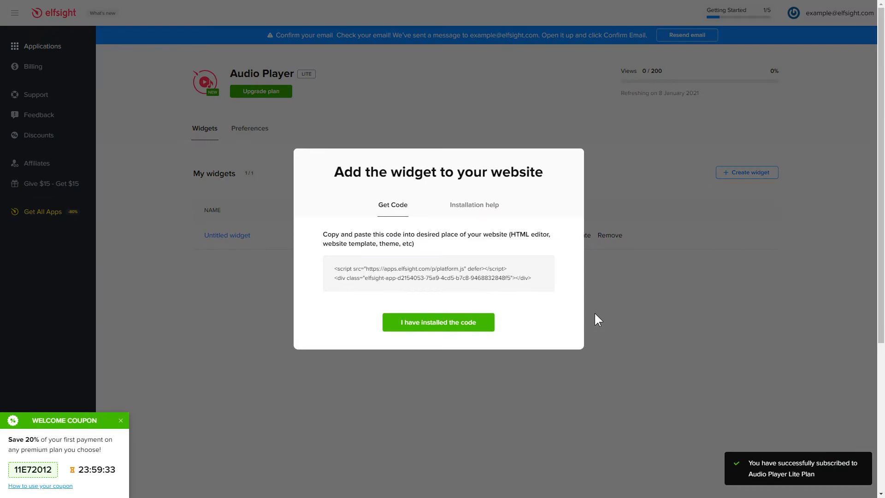
{"action": "left_click", "coordinate": [539, 285]}
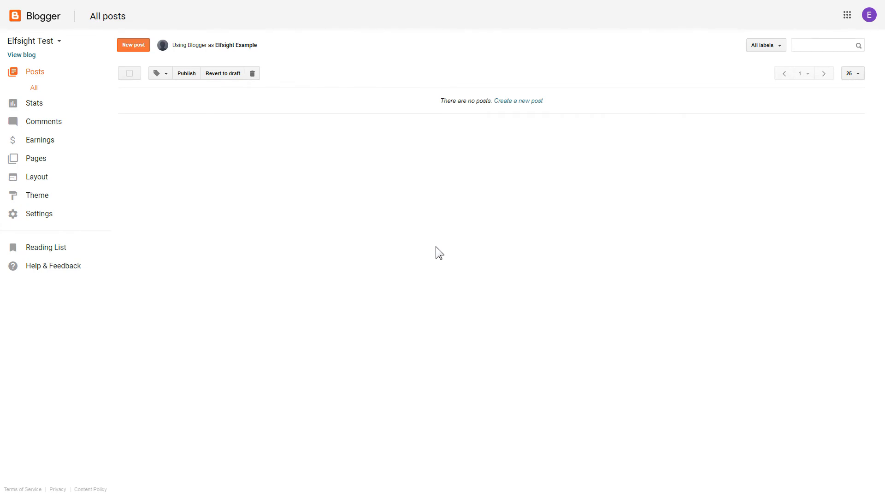
Paste the widget code into the Homepage page's HTML view and update the page.
{"action": "left_click", "coordinate": [36, 158]}
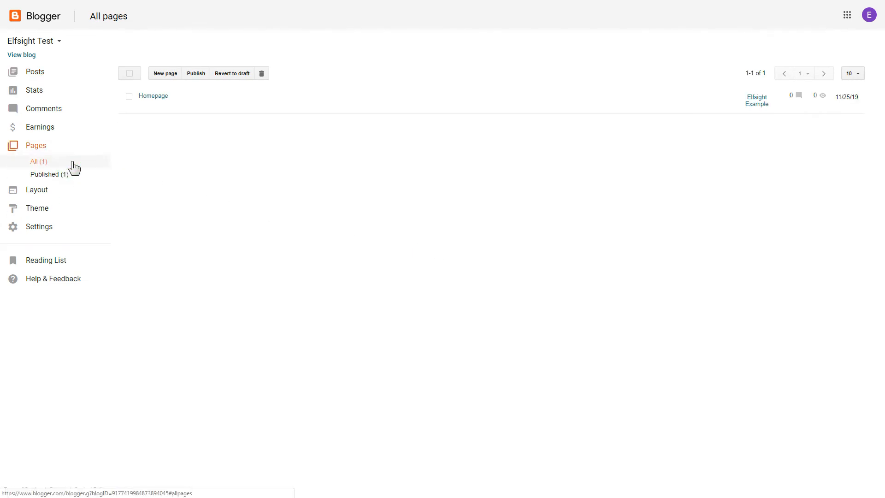
{"action": "left_click", "coordinate": [157, 102]}
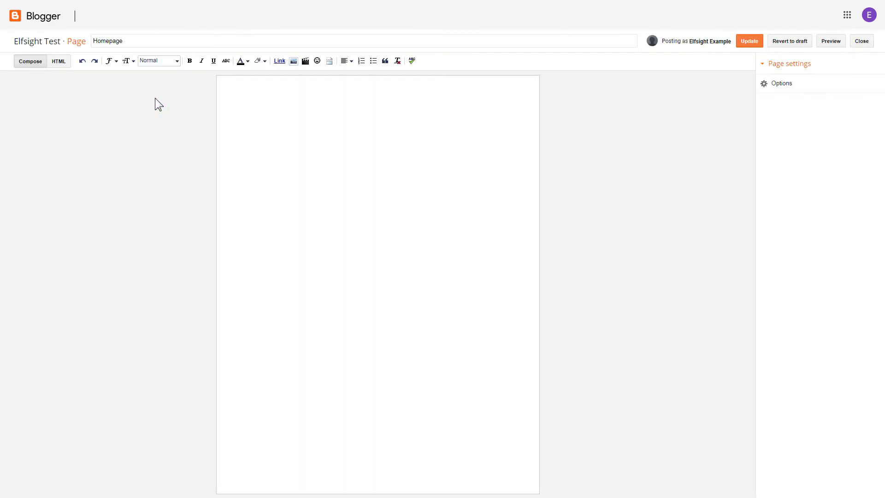
{"action": "left_click", "coordinate": [59, 62]}
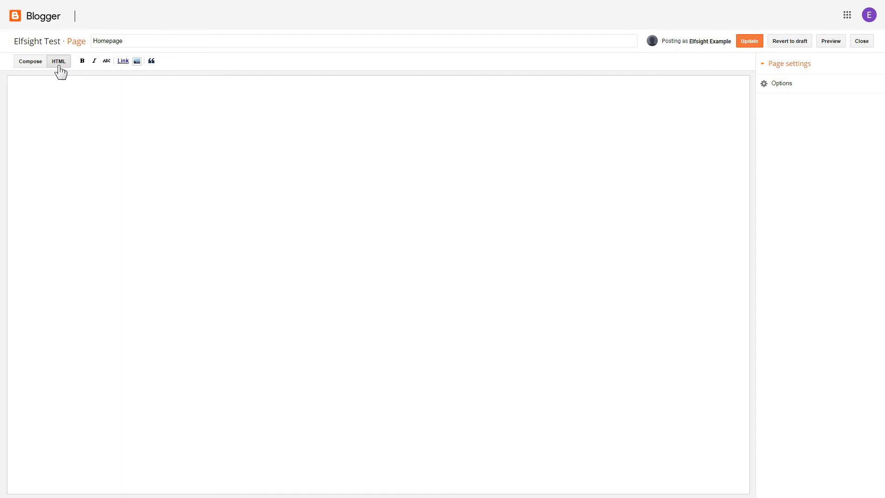
{"action": "right_click", "coordinate": [122, 101]}
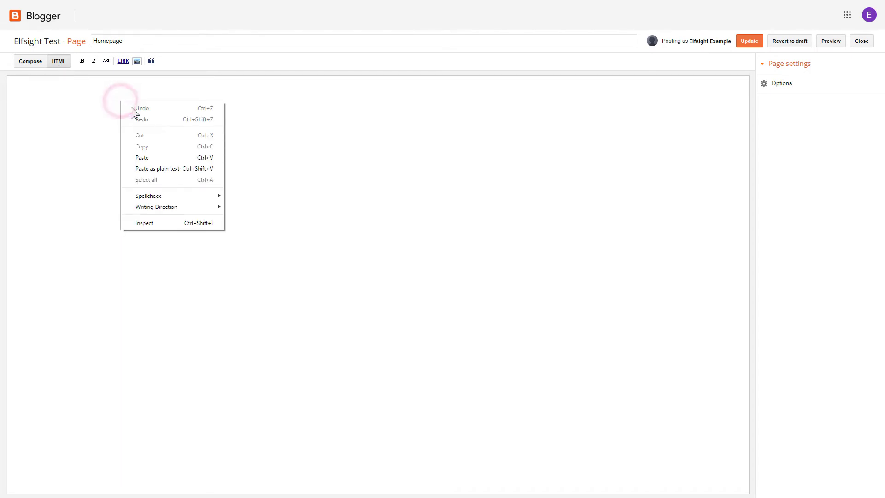
{"action": "left_click", "coordinate": [173, 156]}
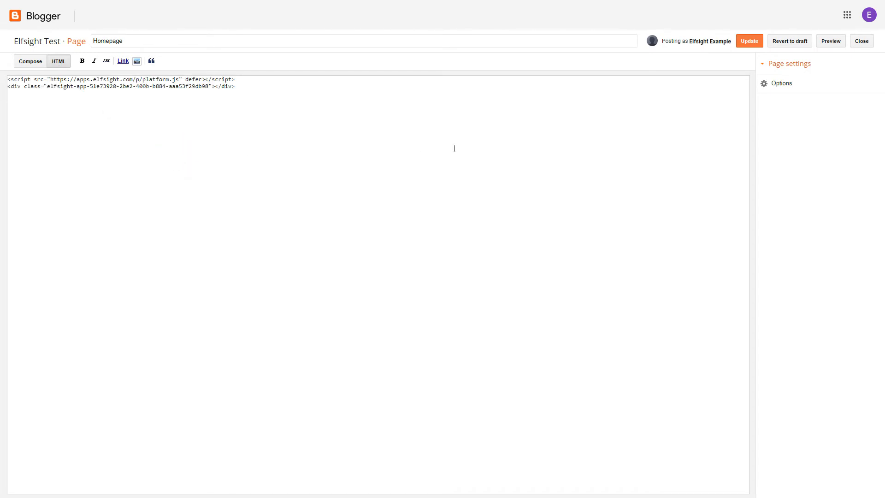
{"action": "left_click", "coordinate": [749, 41]}
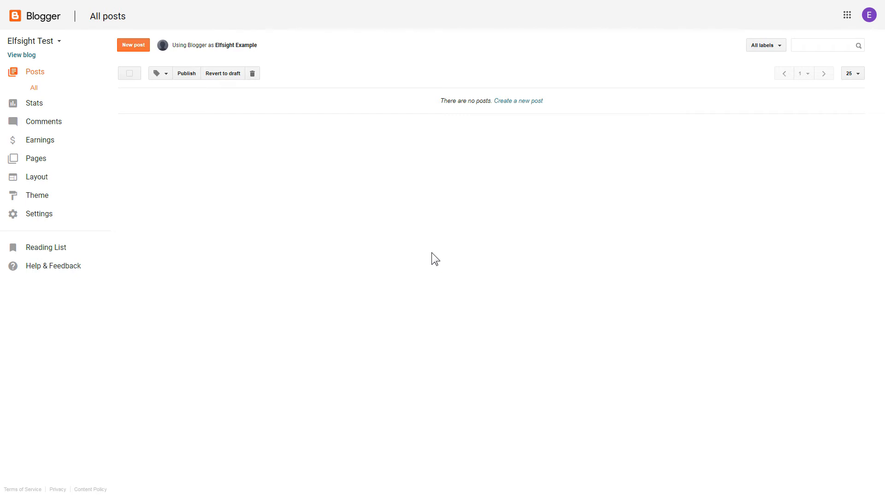
Edit the theme's HTML and paste the widget code on new lines before the closing body tag.
{"action": "left_click", "coordinate": [78, 195]}
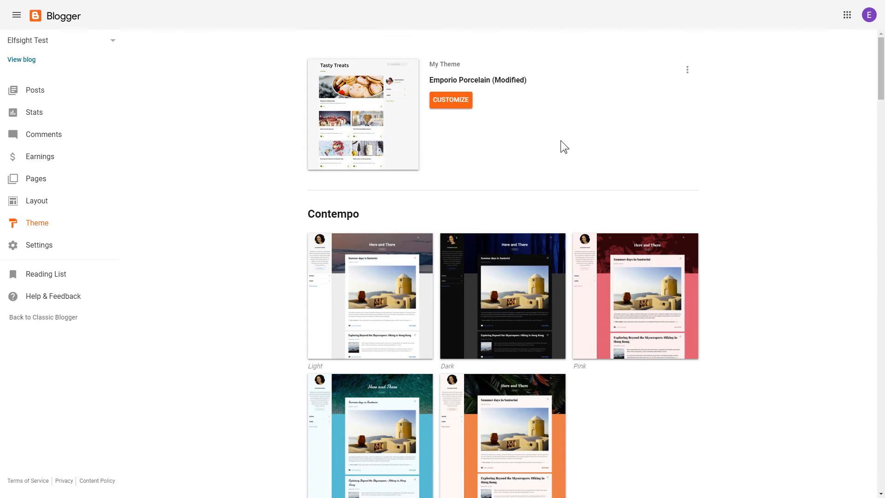
{"action": "left_click", "coordinate": [687, 71]}
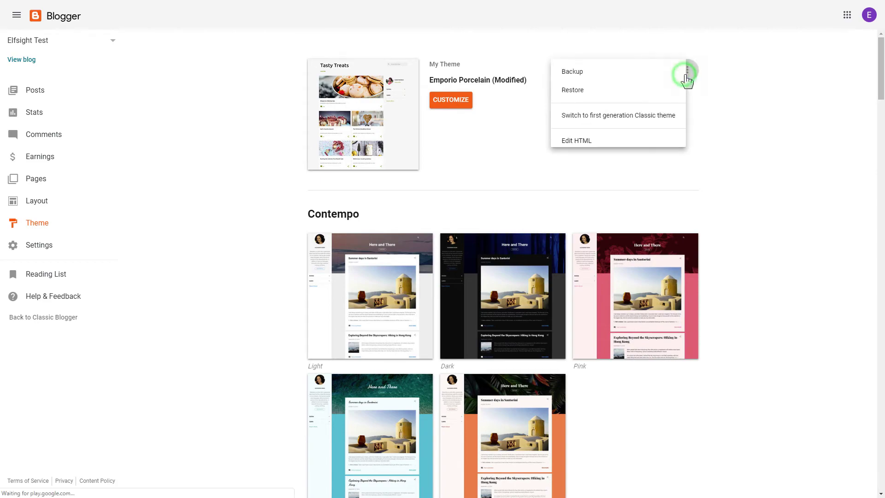
{"action": "left_click", "coordinate": [660, 144]}
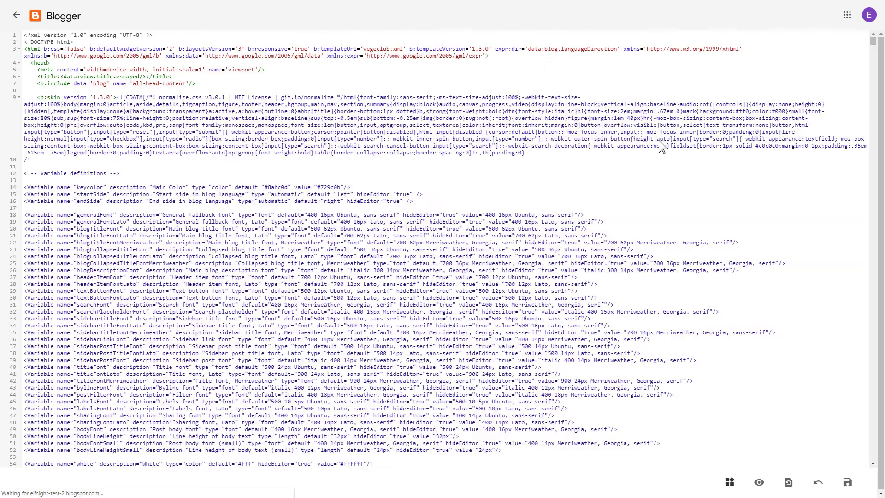
{"action": "left_click_drag", "start_coordinate": [873, 42], "coordinate": [876, 471]}
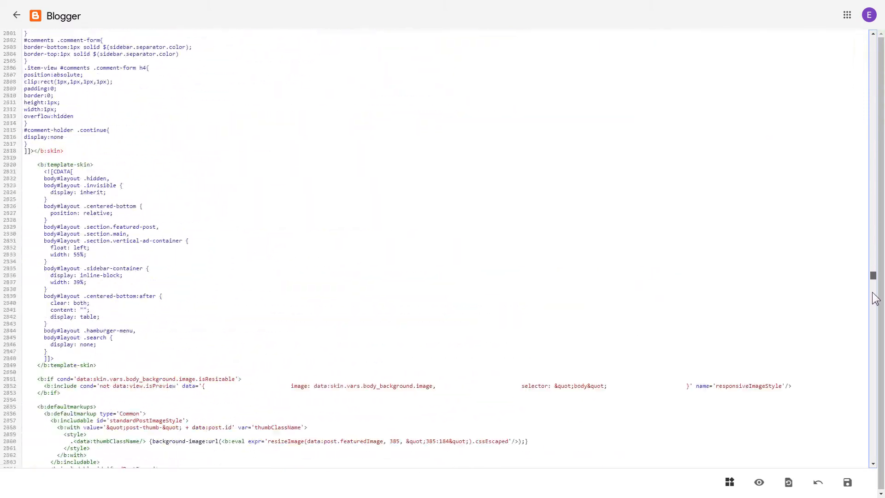
{"action": "left_click", "coordinate": [267, 449]}
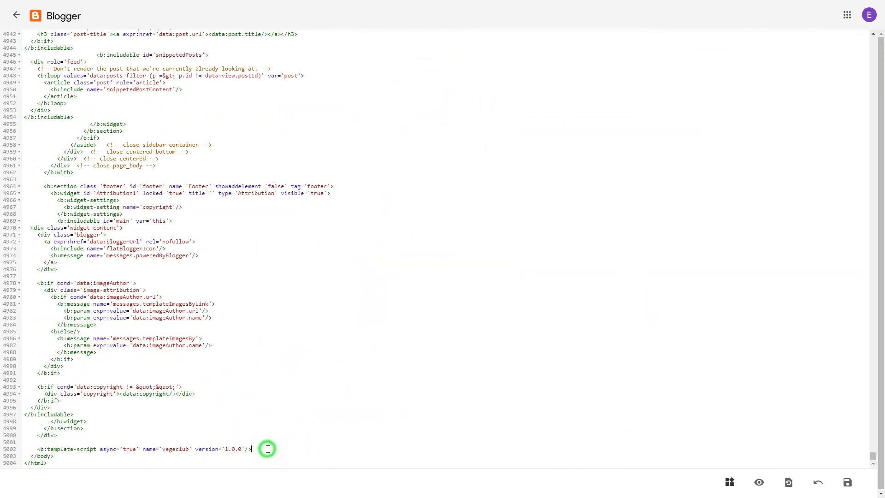
{"action": "key", "text": "Return"}
{"action": "key", "text": "Return"}
{"action": "key", "text": "Return"}
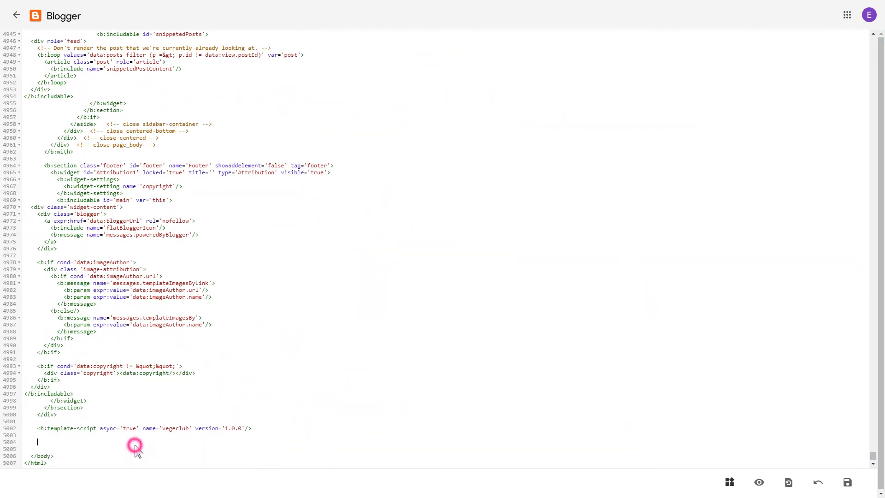
{"action": "right_click", "coordinate": [136, 446]}
{"action": "left_click", "coordinate": [191, 374]}
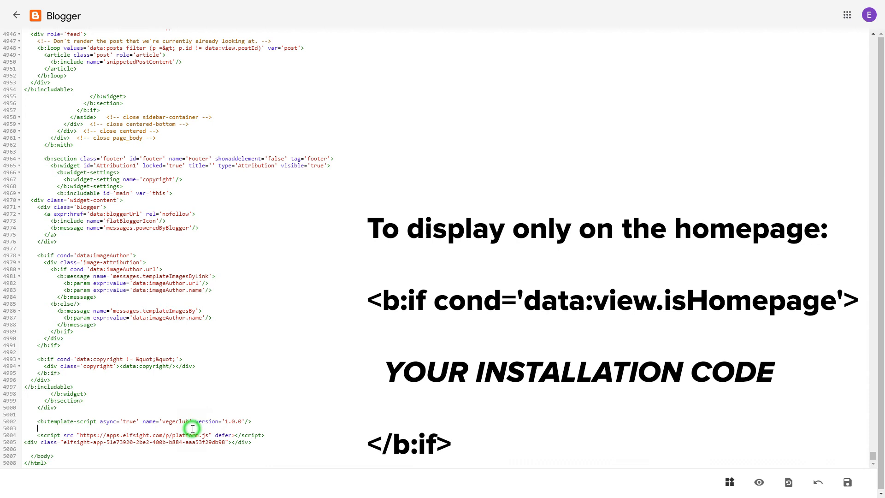
Wrap the pasted code in a <b:if cond='data:view.isHomepage'> … </b:if> condition.
{"action": "left_click", "coordinate": [253, 422]}
{"action": "key", "text": "Return"}
{"action": "key", "text": "Return"}
{"action": "type", "text": "<b:if cond='data:view.i"}
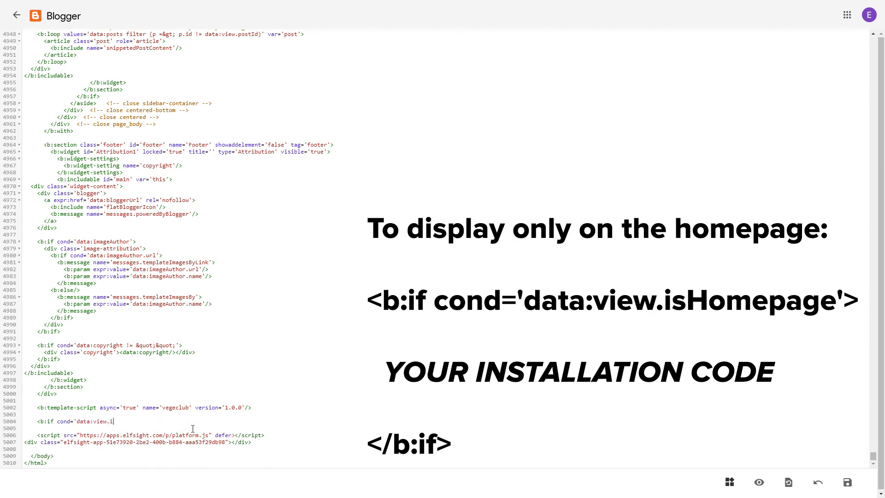
{"action": "left_click", "coordinate": [192, 446]}
{"action": "key", "text": "Return"}
{"action": "key", "text": "Return"}
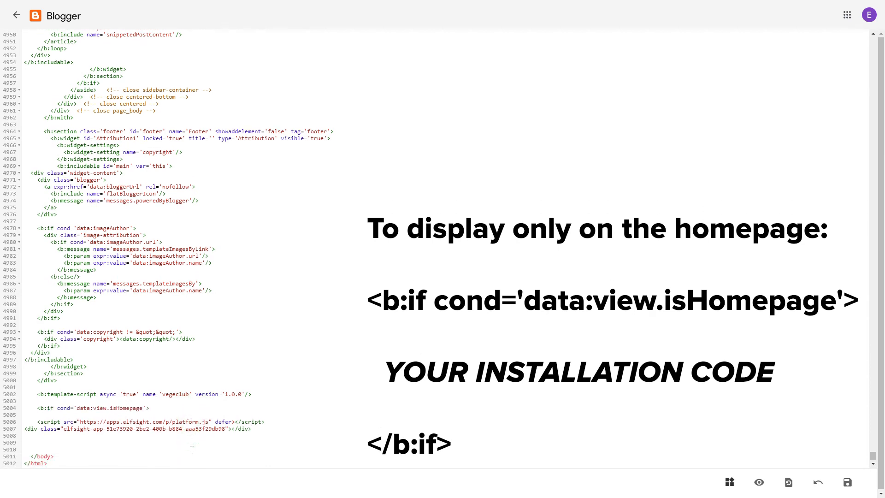
{"action": "type", "text": "</b:if>"}
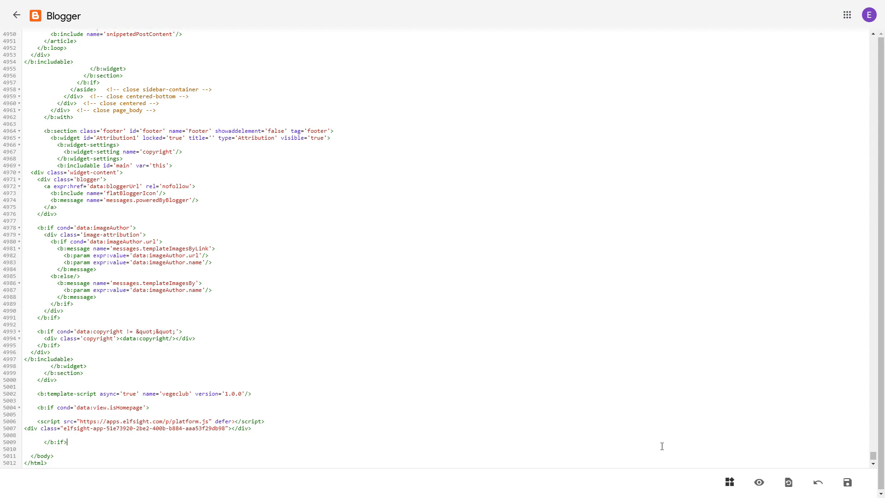
Save the theme, then play Give it Up on the live site, muting it and hiding the playlist.
{"action": "left_click", "coordinate": [848, 483]}
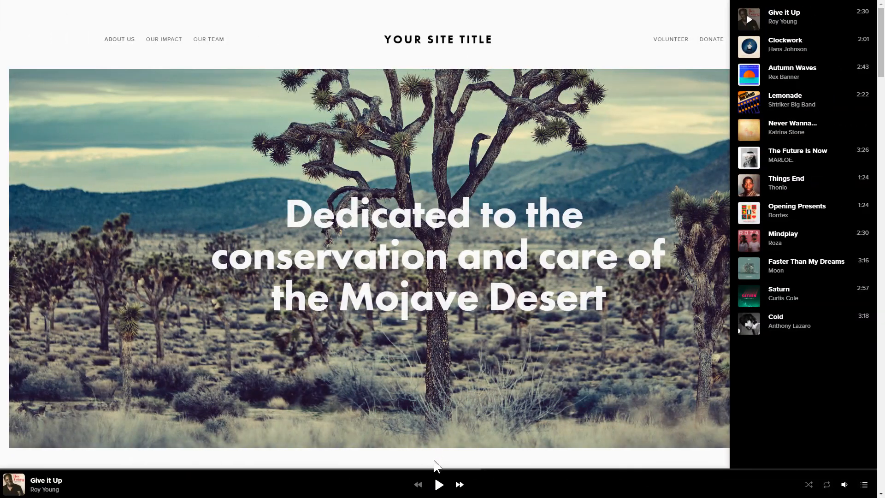
{"action": "left_click", "coordinate": [438, 485]}
{"action": "left_click", "coordinate": [845, 484]}
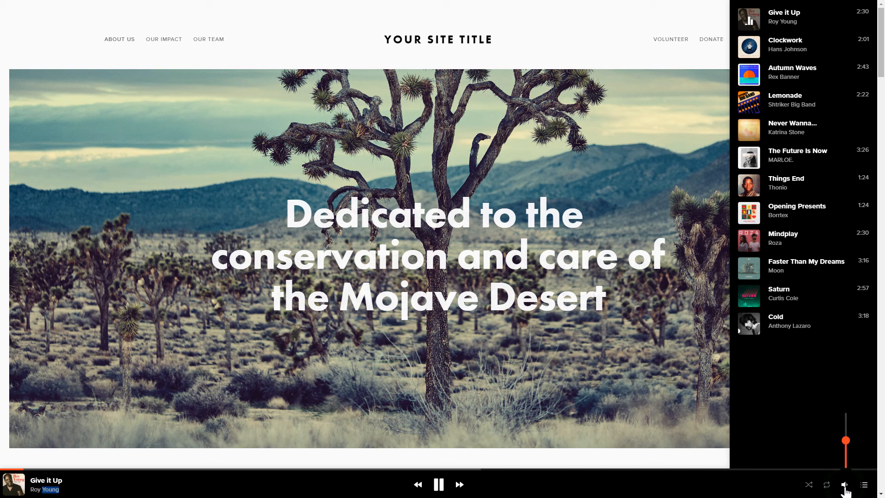
{"action": "left_click", "coordinate": [864, 485]}
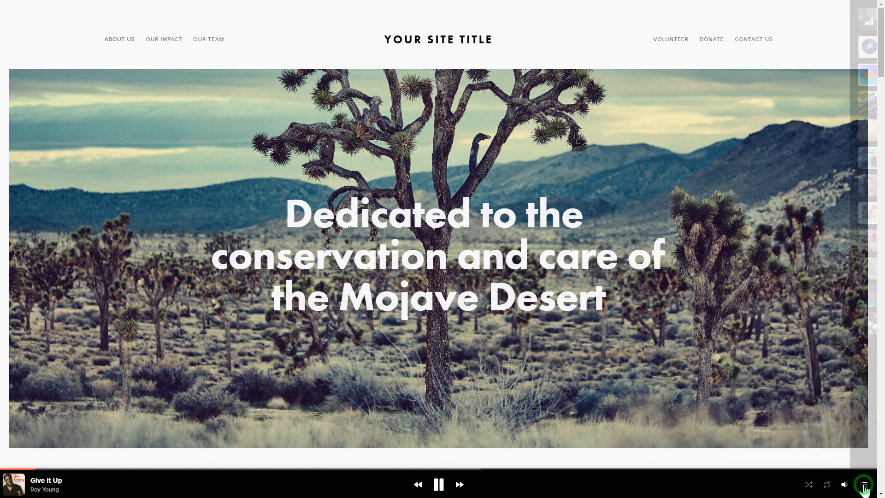